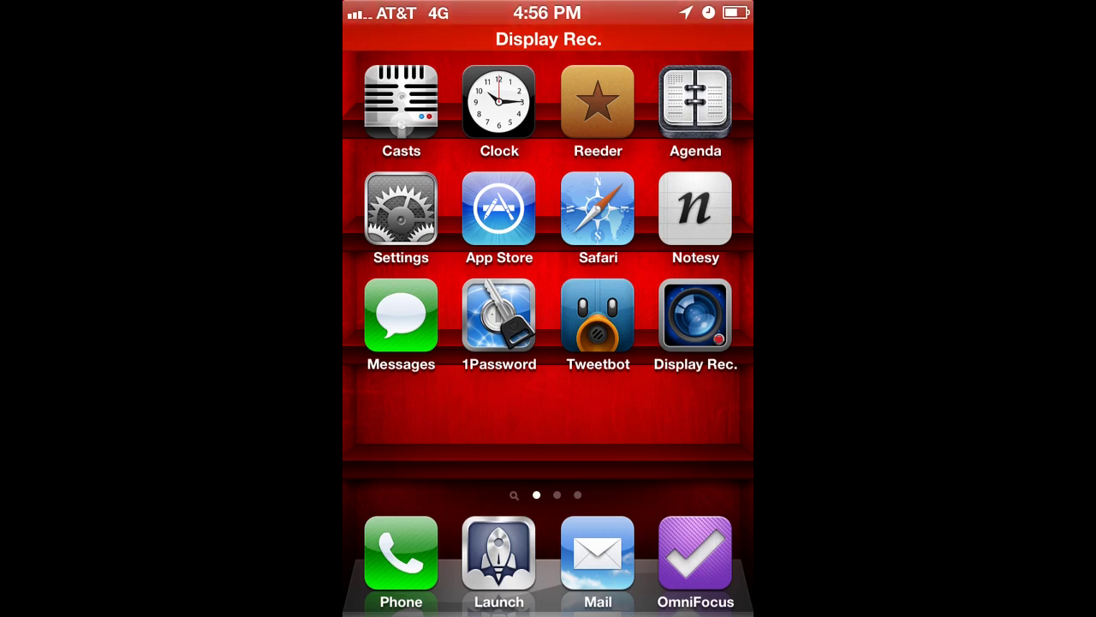
Launch 1Password and unlock the vault with the four-digit unlock code
{"action": "left_click", "coordinate": [498, 315]}
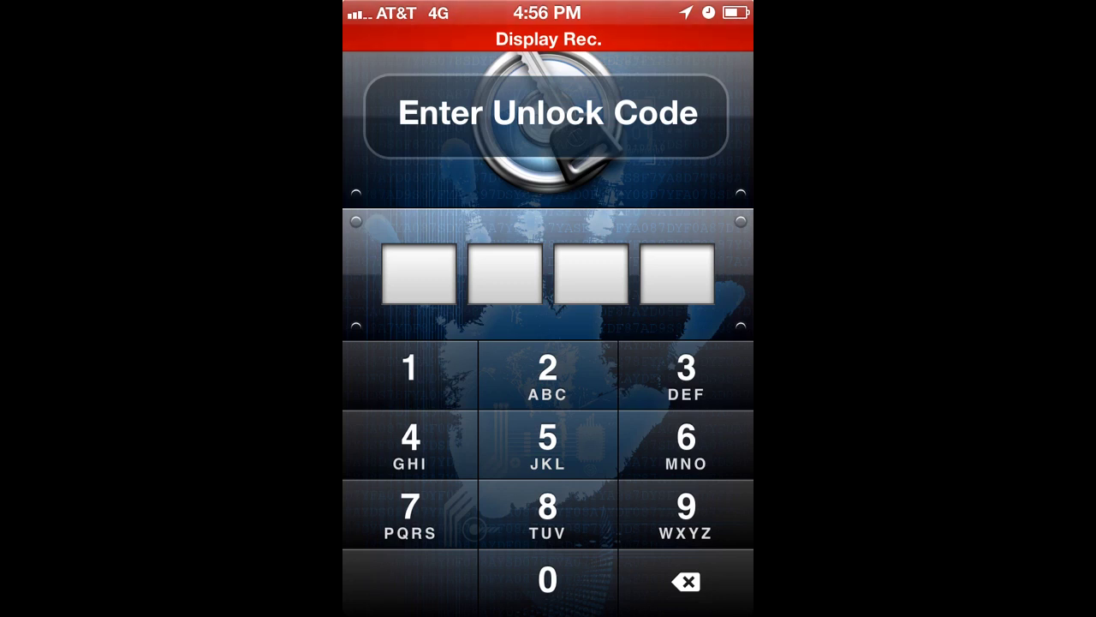
{"action": "left_click", "coordinate": [410, 375]}
{"action": "left_click", "coordinate": [411, 374]}
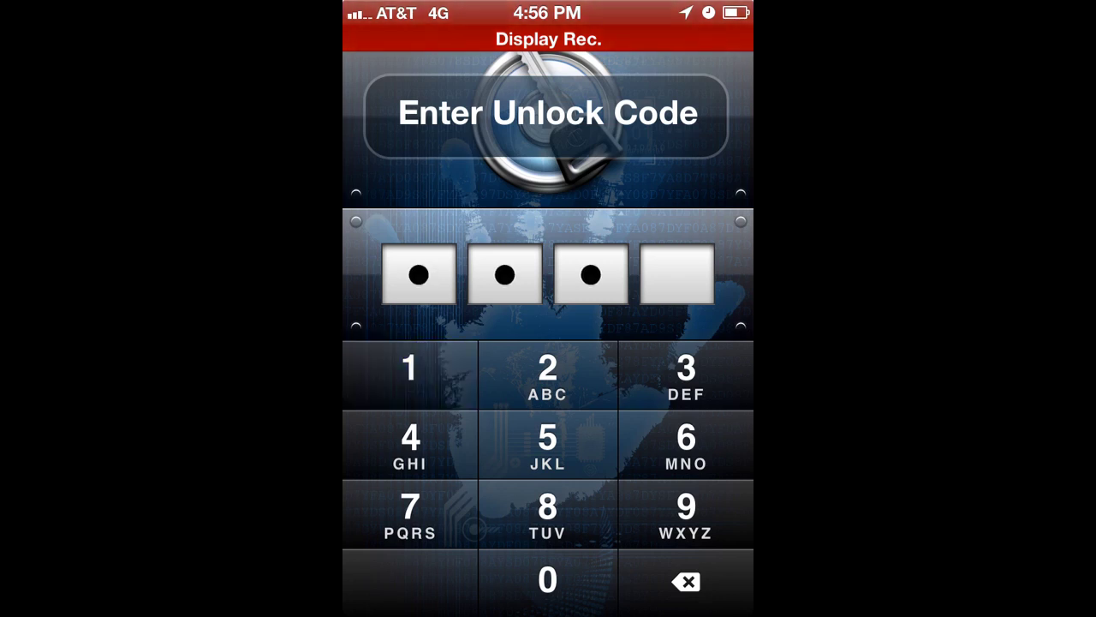
{"action": "left_click", "coordinate": [410, 374]}
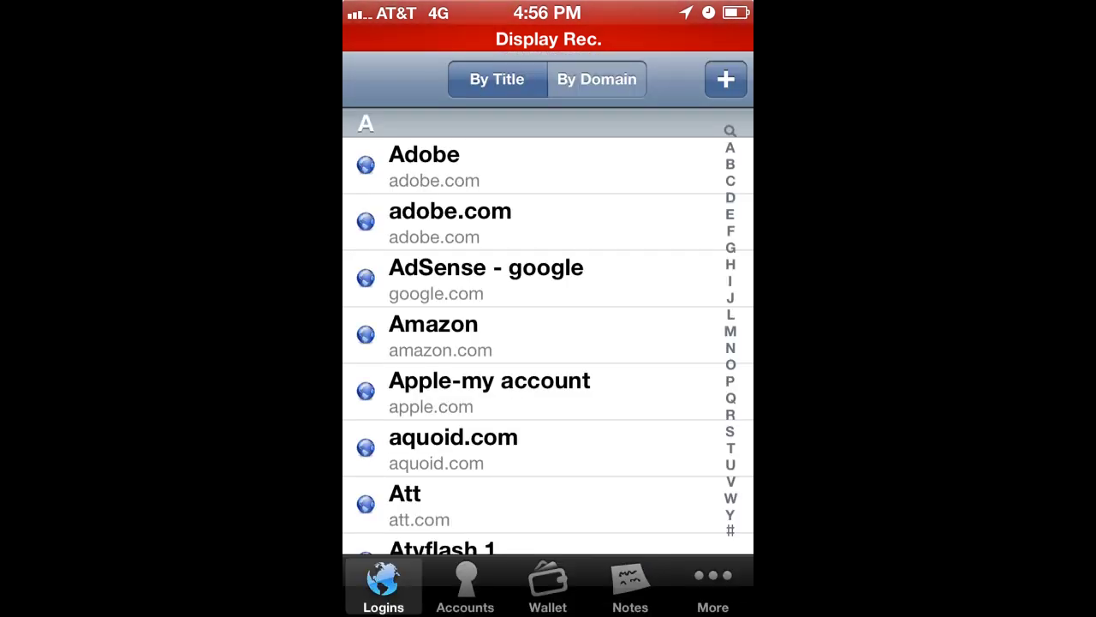
{"action": "scroll", "coordinate": [548, 334], "scroll_direction": "down", "scroll_amount": 2}
{"action": "scroll", "coordinate": [548, 334], "scroll_direction": "up", "scroll_amount": 3}
{"action": "scroll", "coordinate": [548, 334], "scroll_direction": "down", "scroll_amount": 3}
{"action": "scroll", "coordinate": [548, 334], "scroll_direction": "down", "scroll_amount": 2}
{"action": "scroll", "coordinate": [548, 334], "scroll_direction": "down", "scroll_amount": 2}
{"action": "scroll", "coordinate": [548, 334], "scroll_direction": "down", "scroll_amount": 1}
{"action": "scroll", "coordinate": [548, 334], "scroll_direction": "down", "scroll_amount": 2}
{"action": "scroll", "coordinate": [548, 334], "scroll_direction": "up", "scroll_amount": 5}
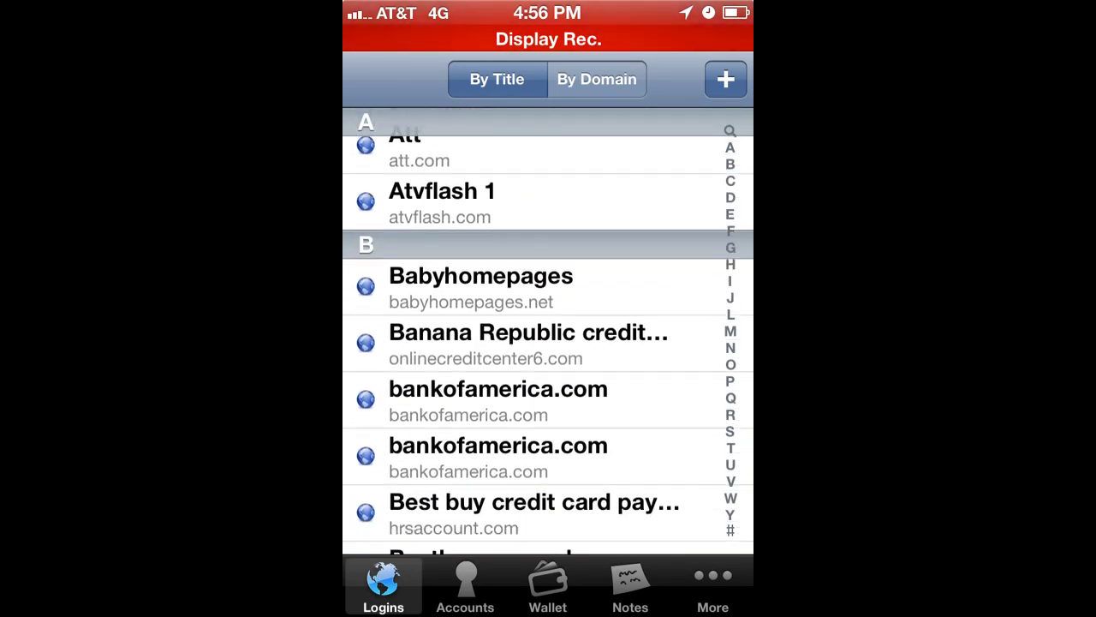
{"action": "scroll", "coordinate": [549, 334], "scroll_direction": "down", "scroll_amount": 3}
{"action": "scroll", "coordinate": [548, 334], "scroll_direction": "down", "scroll_amount": 1}
{"action": "scroll", "coordinate": [548, 334], "scroll_direction": "up", "scroll_amount": 1}
{"action": "scroll", "coordinate": [548, 334], "scroll_direction": "up", "scroll_amount": 3}
{"action": "scroll", "coordinate": [548, 334], "scroll_direction": "up", "scroll_amount": 3}
{"action": "scroll", "coordinate": [548, 334], "scroll_direction": "up", "scroll_amount": 2}
{"action": "scroll", "coordinate": [548, 334], "scroll_direction": "up", "scroll_amount": 1}
{"action": "scroll", "coordinate": [548, 334], "scroll_direction": "up", "scroll_amount": 3}
{"action": "scroll", "coordinate": [549, 334], "scroll_direction": "down", "scroll_amount": 2}
{"action": "scroll", "coordinate": [549, 334], "scroll_direction": "down", "scroll_amount": 2}
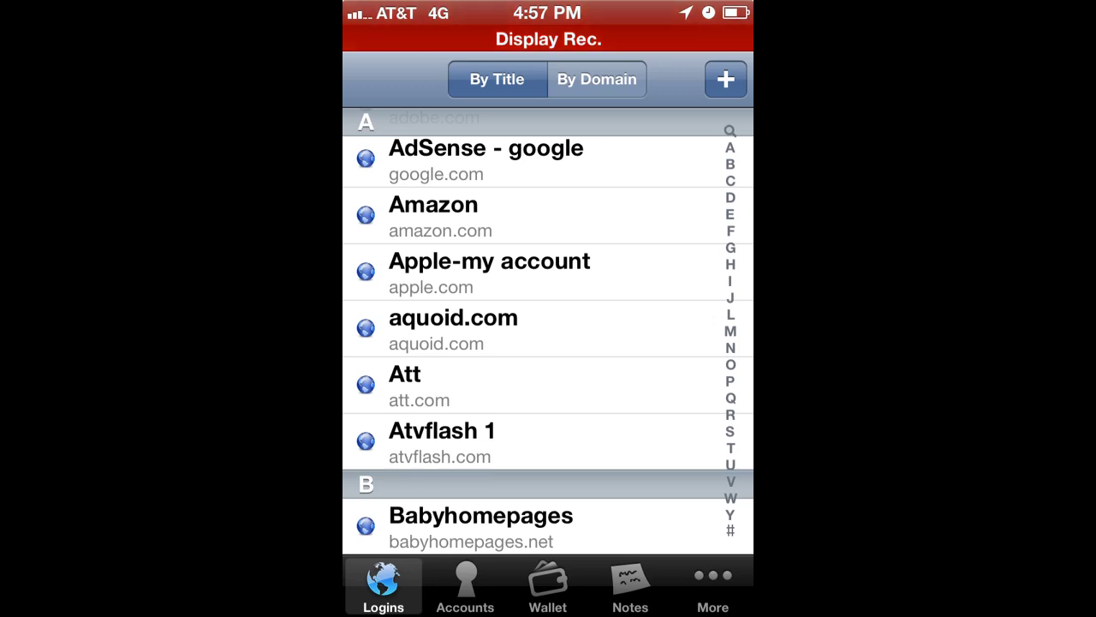
{"action": "scroll", "coordinate": [548, 343], "scroll_direction": "up", "scroll_amount": 3}
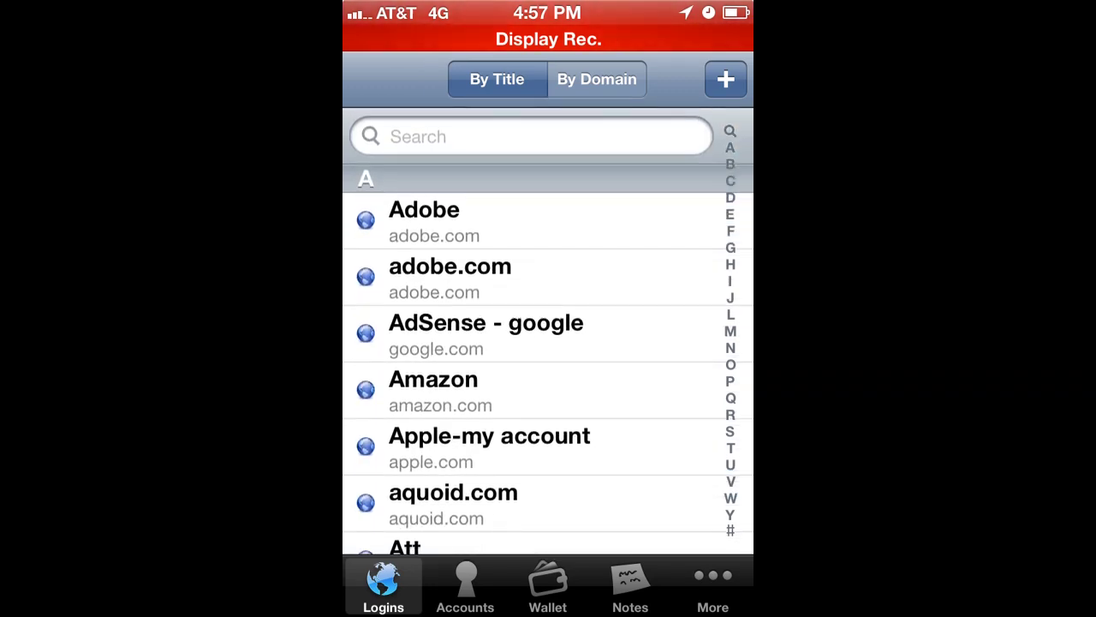
Search the logins for 'chase' and open the chaseonline.chase.com result
{"action": "left_click", "coordinate": [531, 137]}
{"action": "type", "text": "cha"}
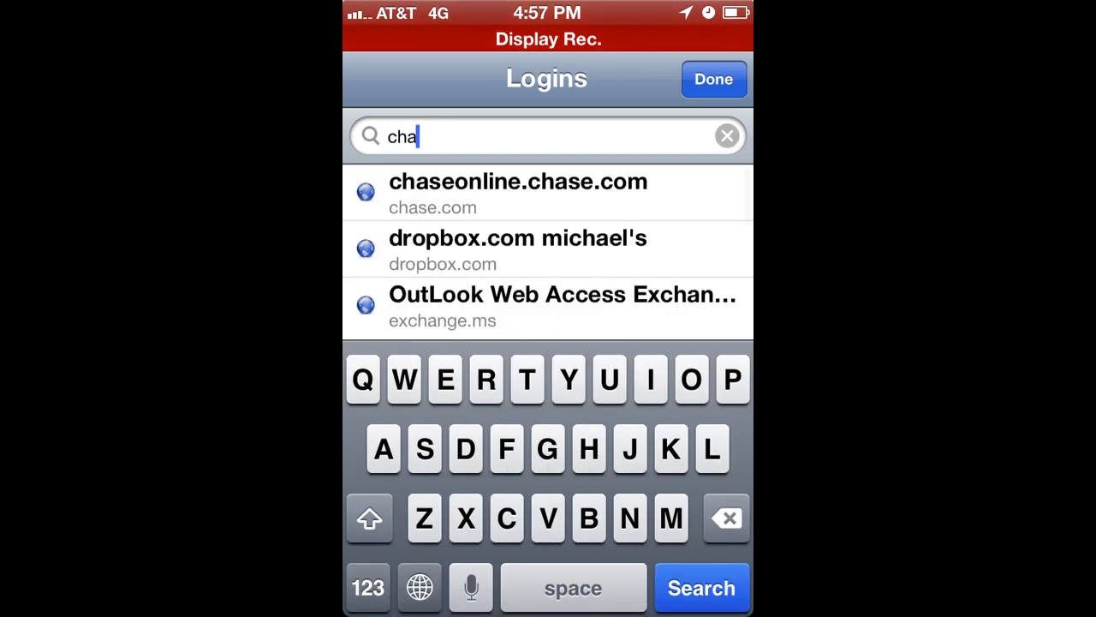
{"action": "type", "text": "se"}
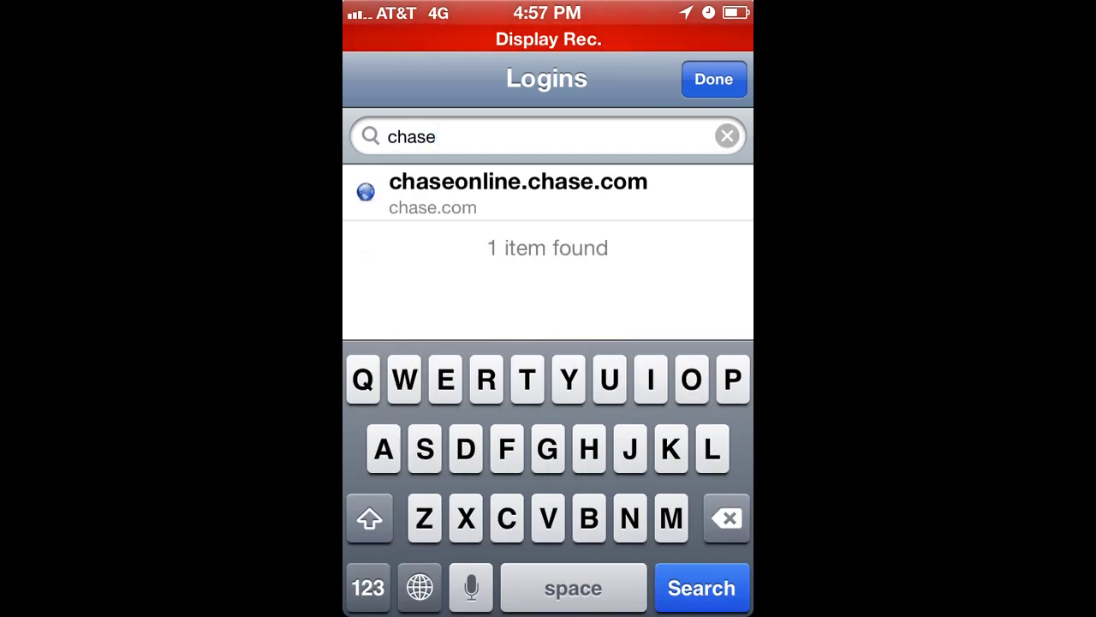
{"action": "left_click", "coordinate": [518, 192]}
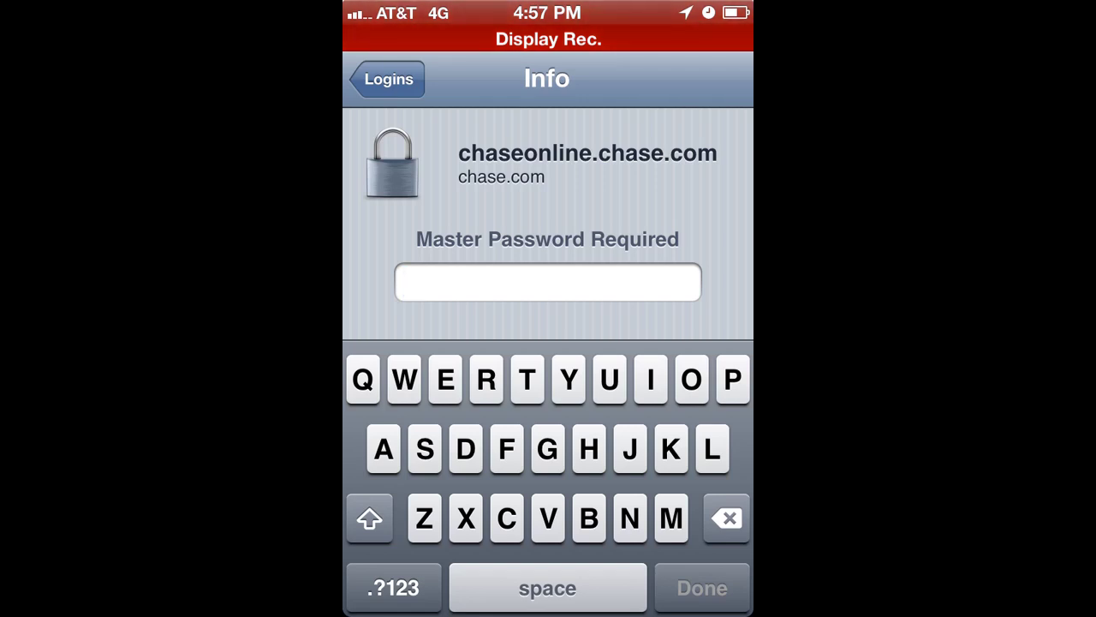
Unlock the chaseonline.chase.com login with the master password and review its saved fields
{"action": "left_click", "coordinate": [394, 587]}
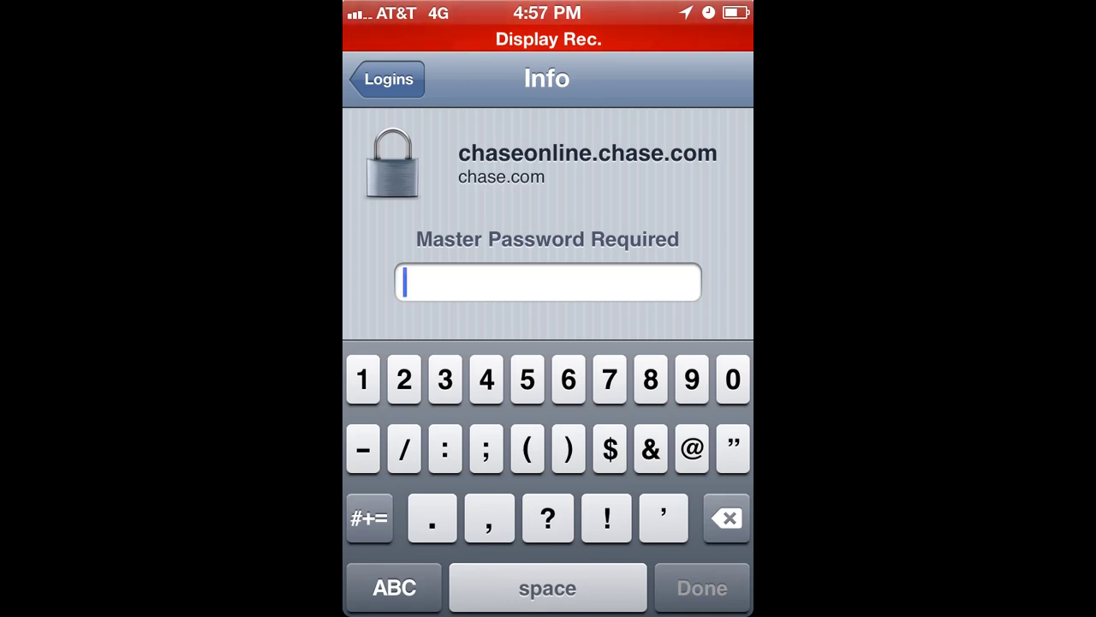
{"action": "left_click", "coordinate": [703, 587]}
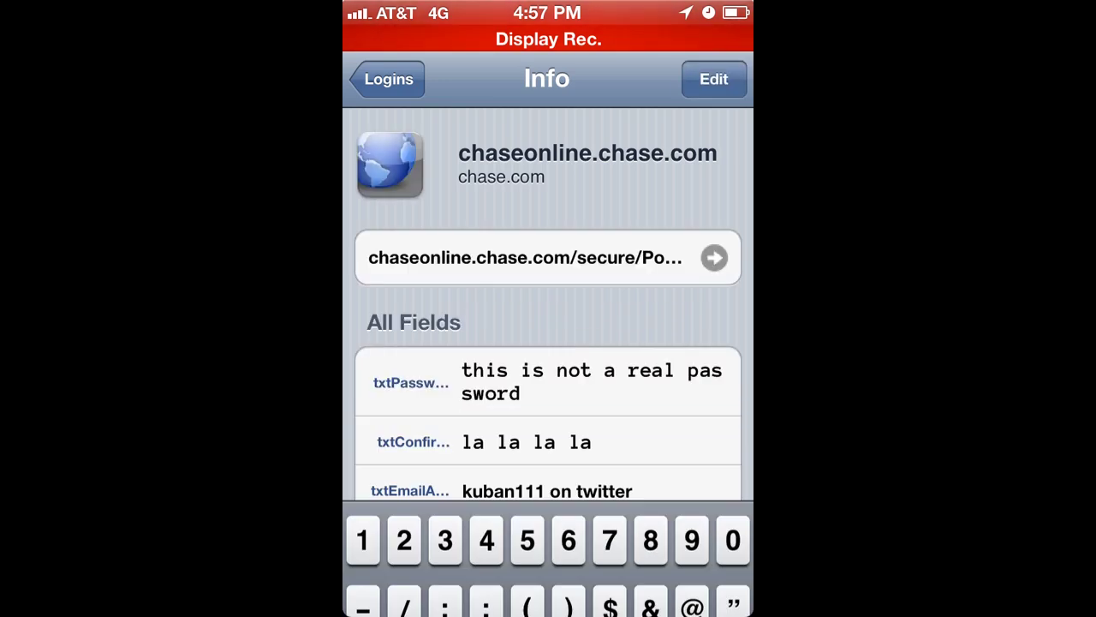
{"action": "scroll", "coordinate": [549, 385], "scroll_direction": "down", "scroll_amount": 5}
{"action": "scroll", "coordinate": [549, 385], "scroll_direction": "up", "scroll_amount": 5}
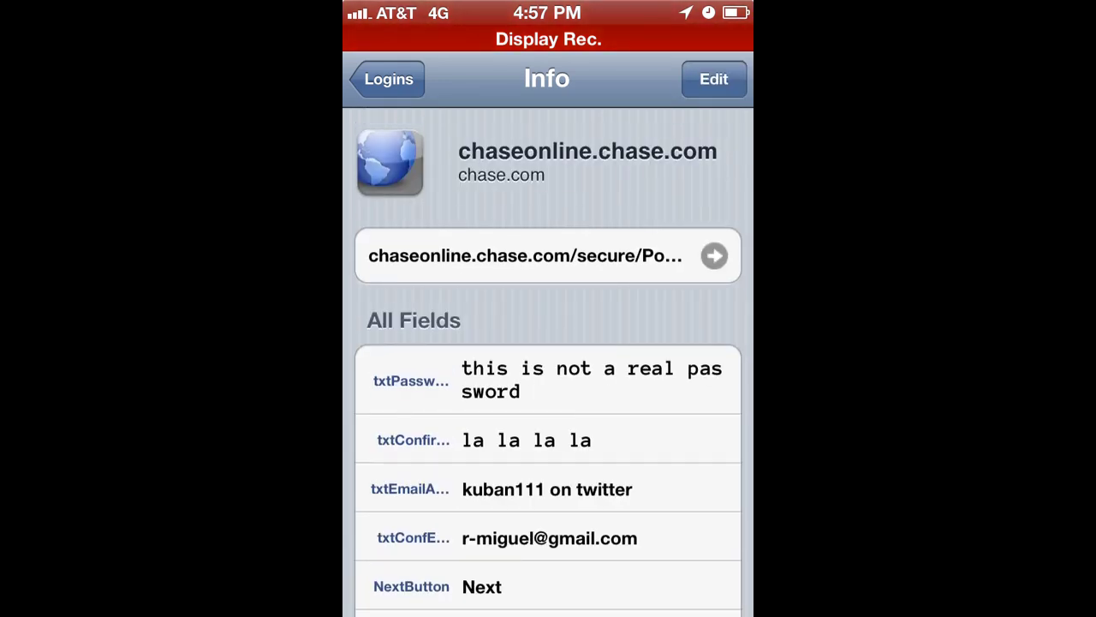
{"action": "left_click_drag", "start_coordinate": [548, 488], "coordinate": [548, 500]}
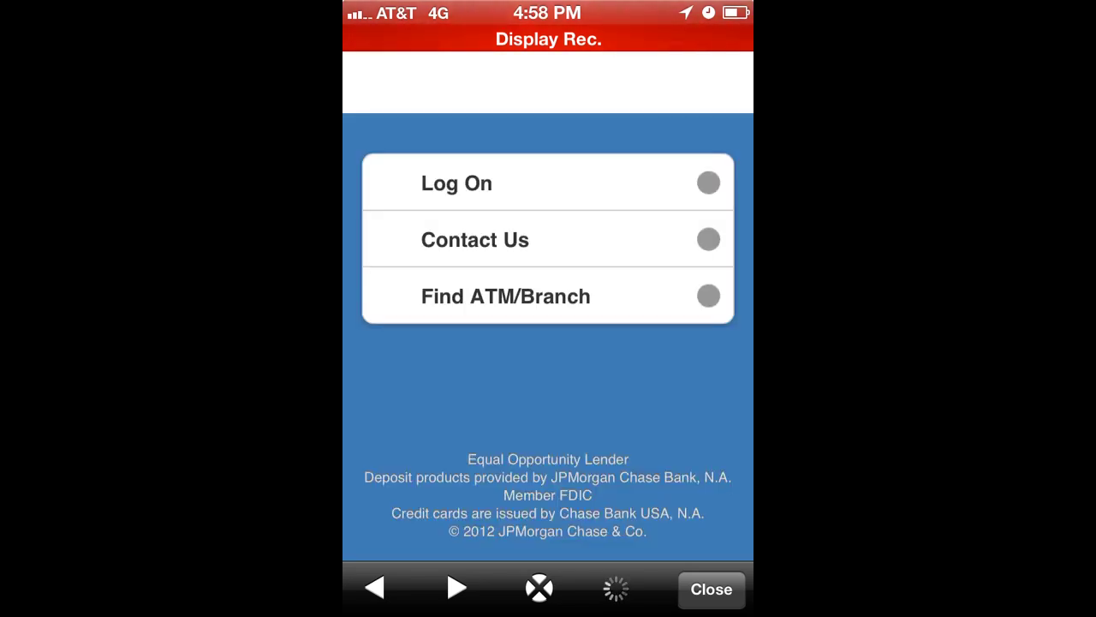
Scroll through the unlocked Chase login's details
{"action": "scroll", "coordinate": [549, 342], "scroll_direction": "down", "scroll_amount": 2}
{"action": "scroll", "coordinate": [548, 342], "scroll_direction": "up", "scroll_amount": 2}
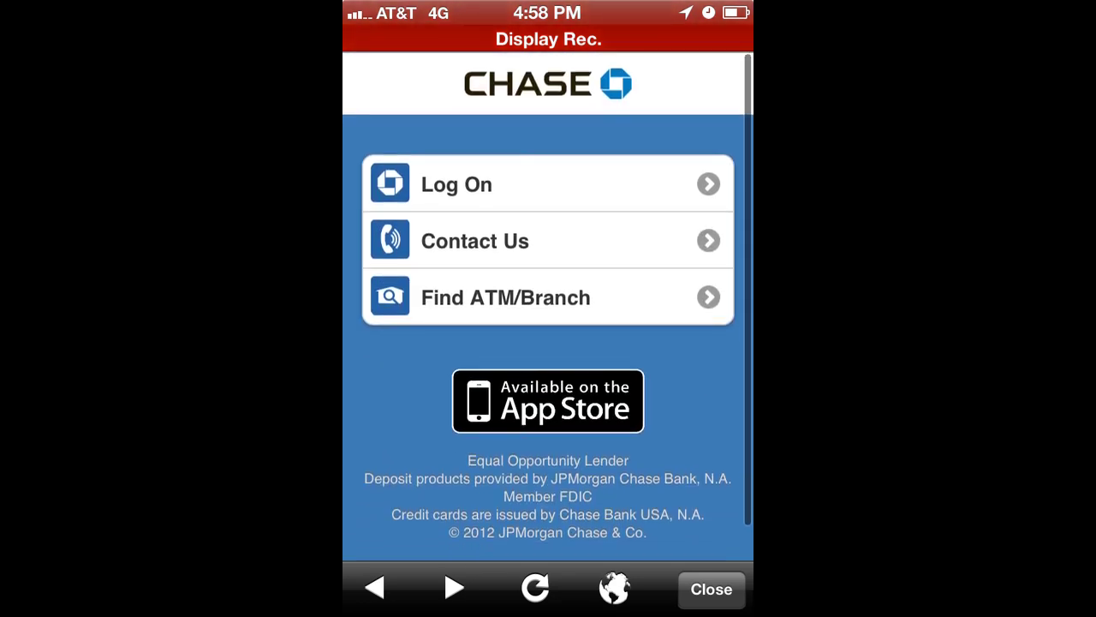
{"action": "scroll", "coordinate": [548, 308], "scroll_direction": "down", "scroll_amount": 2}
{"action": "scroll", "coordinate": [548, 308], "scroll_direction": "up", "scroll_amount": 2}
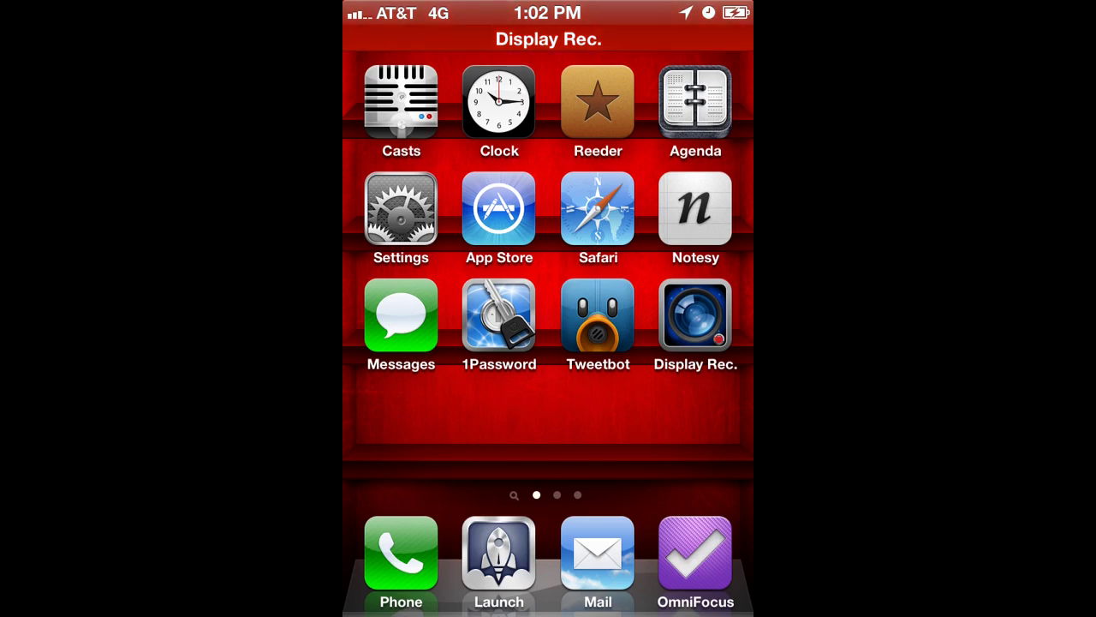
Run the red Chase action from Launch Center Pro's 1Password group
{"action": "left_click", "coordinate": [499, 553]}
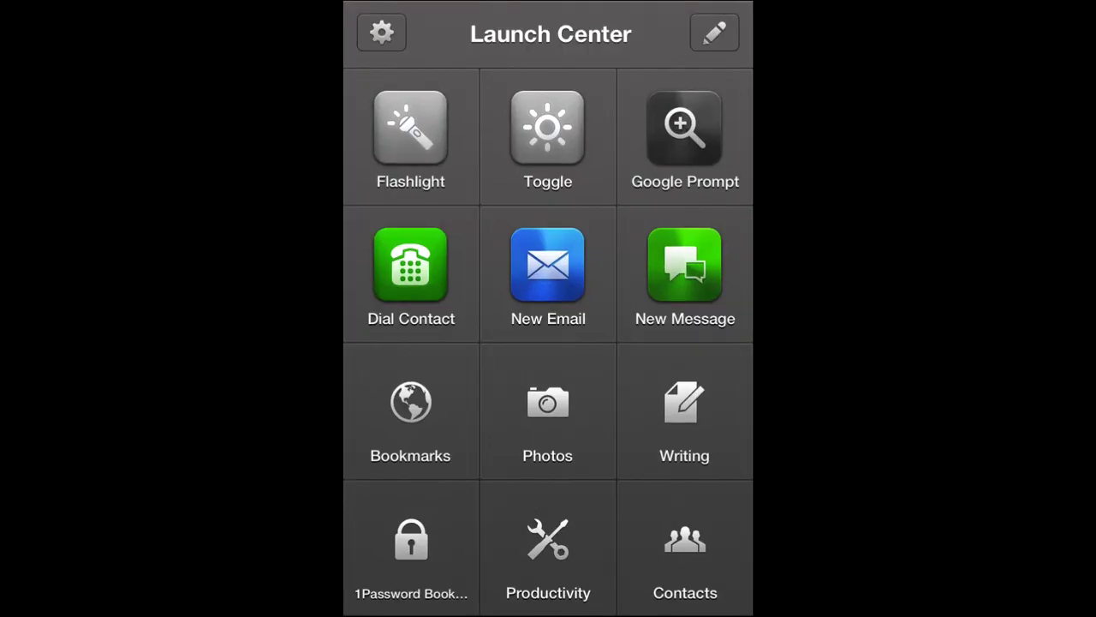
{"action": "left_click", "coordinate": [412, 548]}
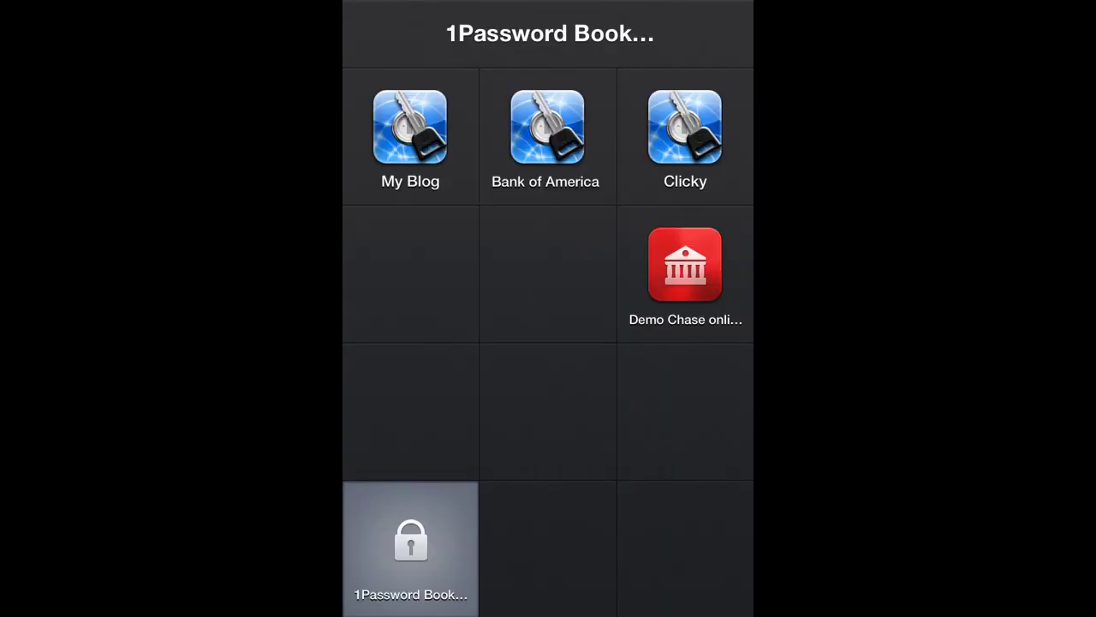
{"action": "left_click", "coordinate": [686, 274]}
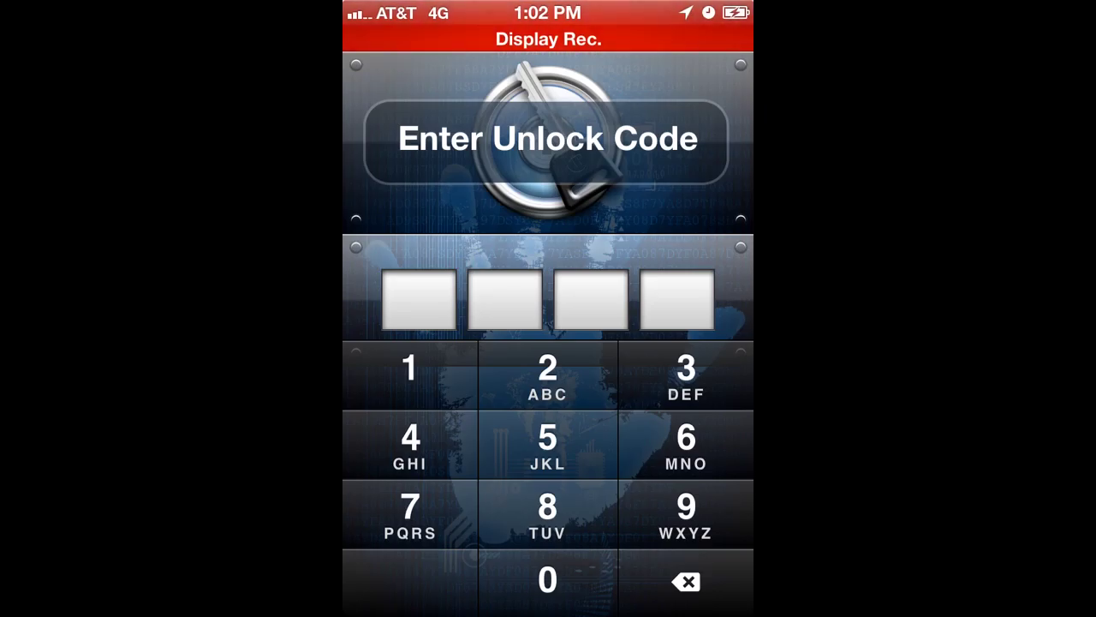
Unlock the vault and the chaseonline.chase.com login with the code and master password
{"action": "left_click", "coordinate": [410, 375]}
{"action": "left_click", "coordinate": [410, 375]}
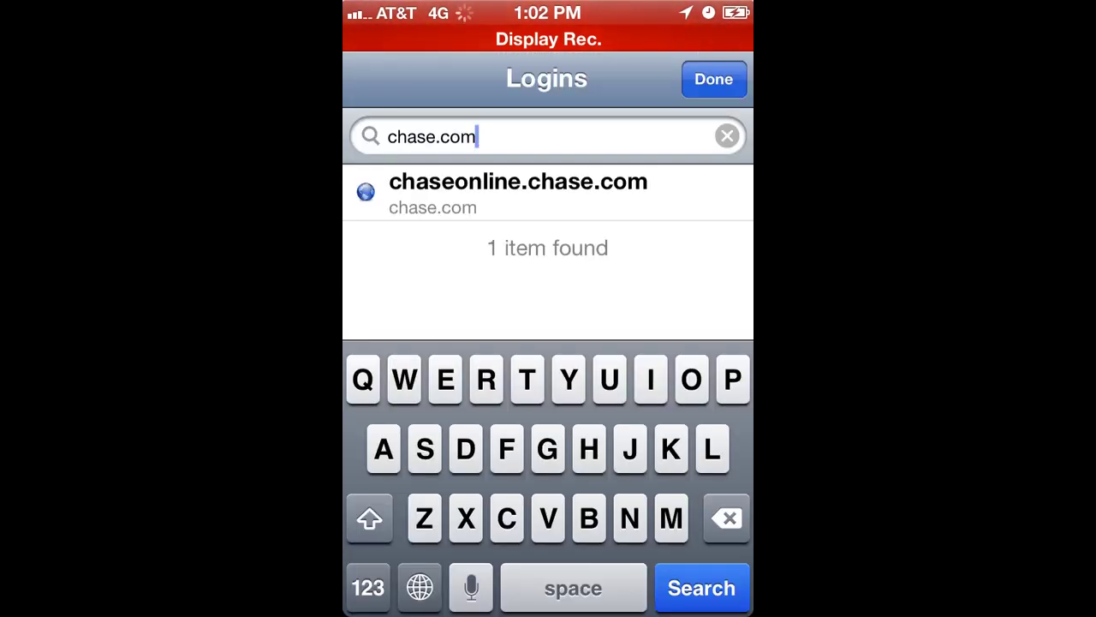
{"action": "left_click", "coordinate": [518, 193]}
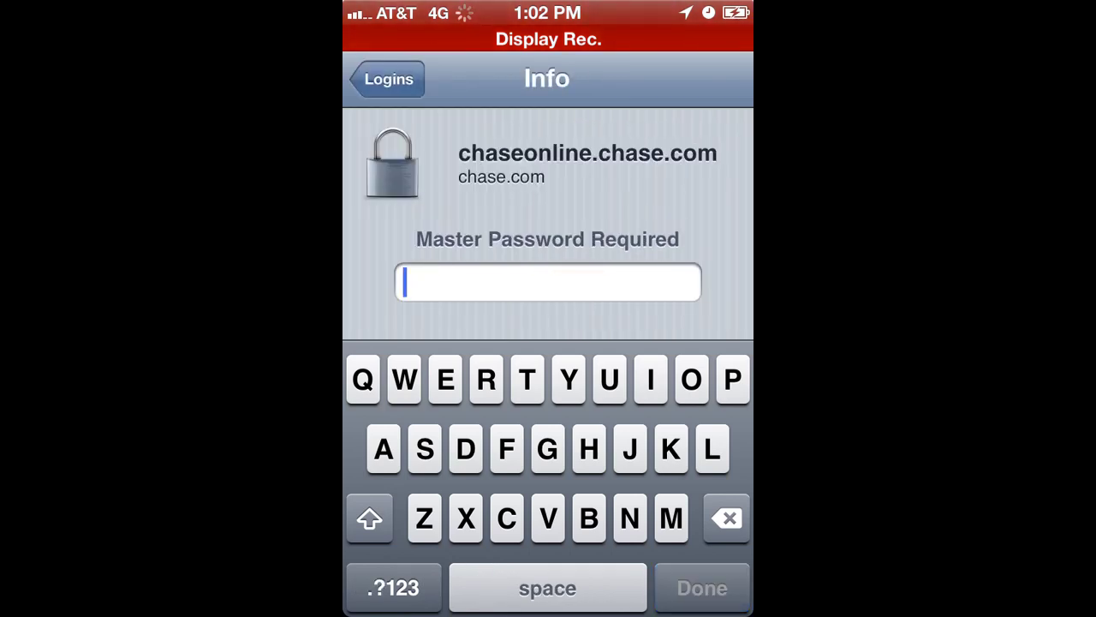
{"action": "left_click", "coordinate": [394, 587]}
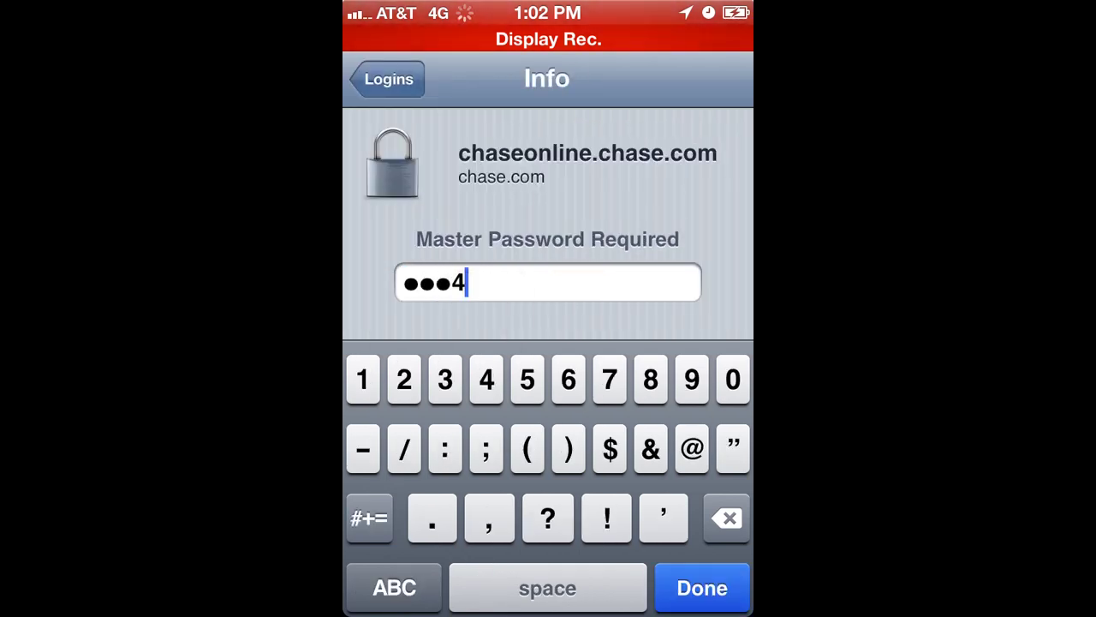
{"action": "left_click", "coordinate": [703, 587]}
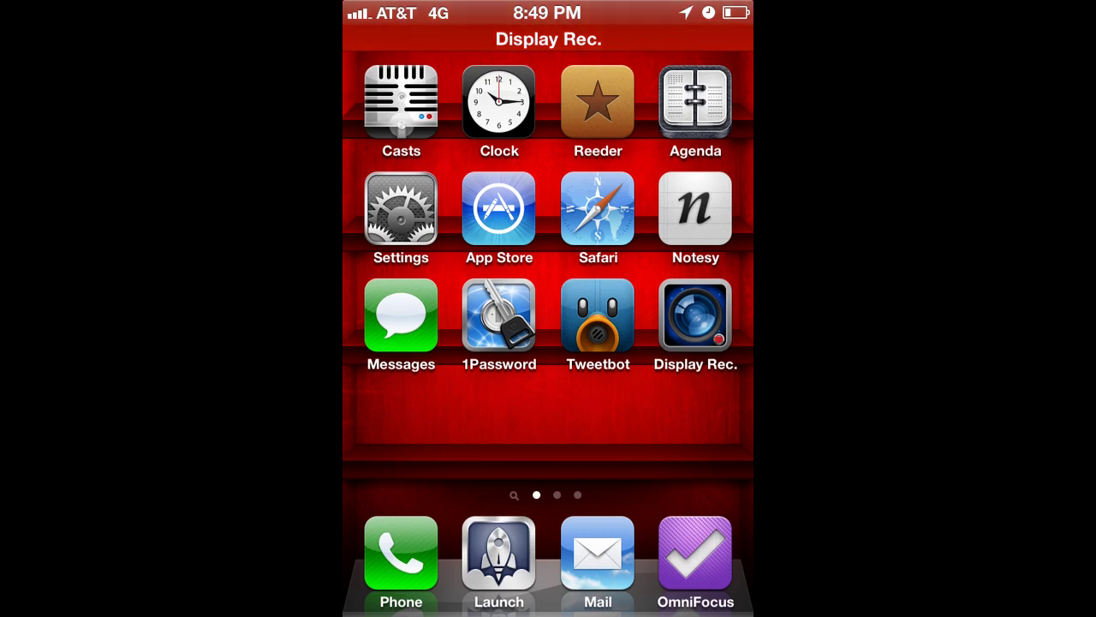
Open Launch Center Pro and put the 1Password group into edit mode
{"action": "left_click", "coordinate": [498, 552]}
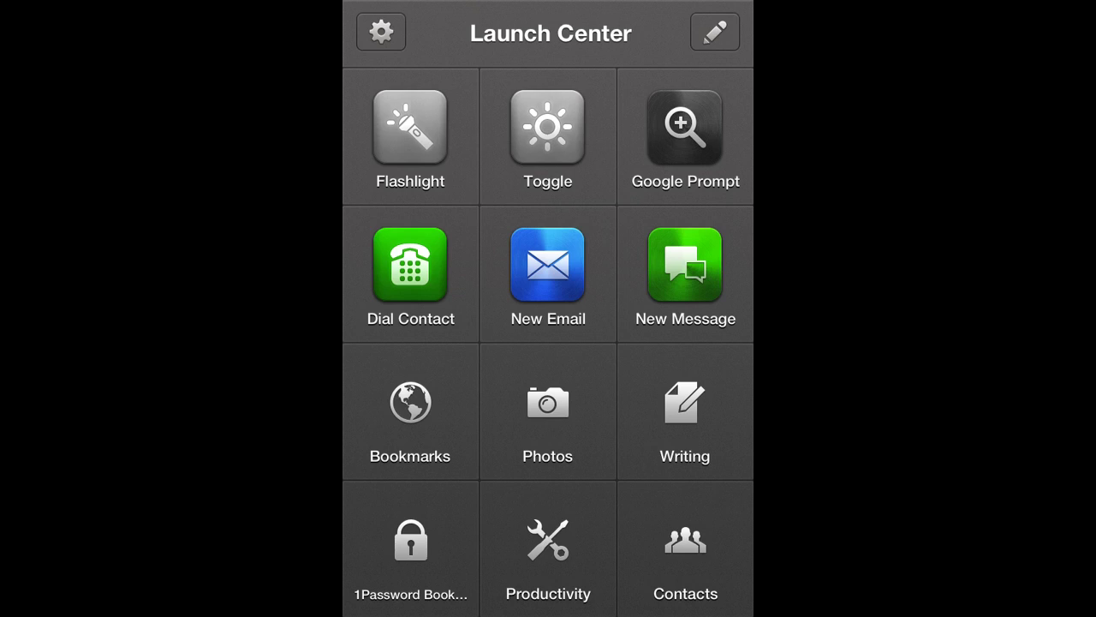
{"action": "left_click", "coordinate": [715, 33]}
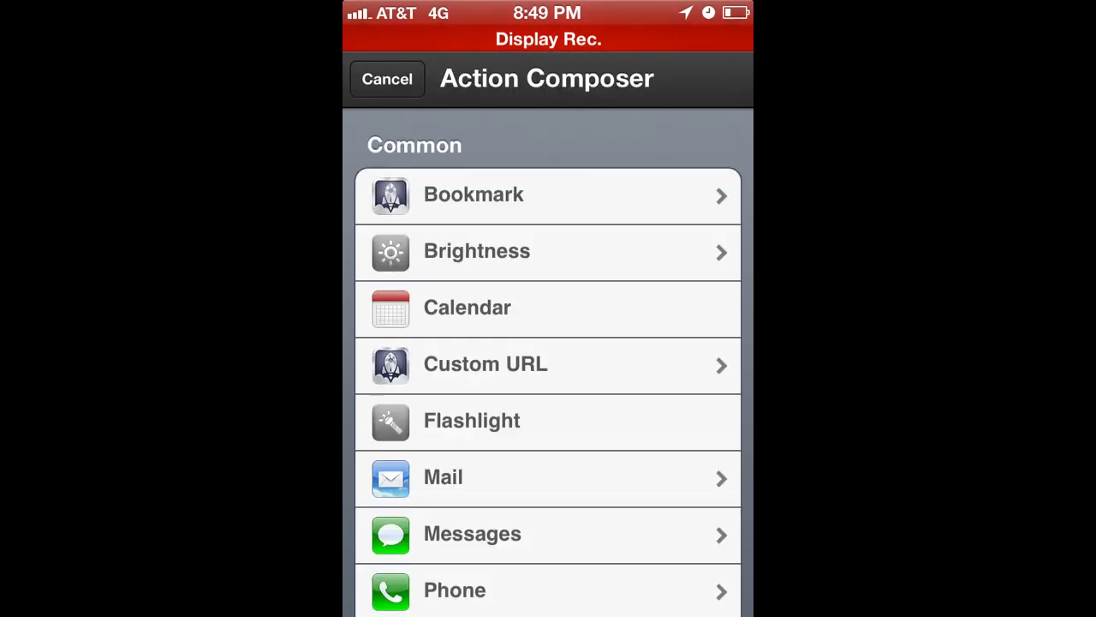
Create a 1Password 'Search for Entry' action with Chase as the entry
{"action": "scroll", "coordinate": [548, 360], "scroll_direction": "down", "scroll_amount": 3}
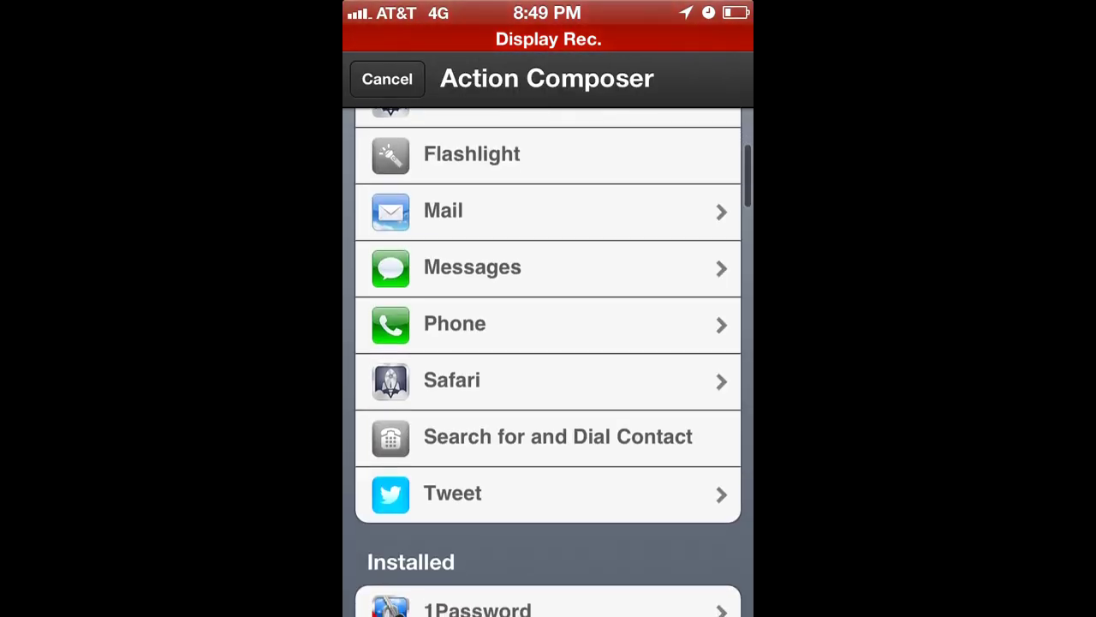
{"action": "scroll", "coordinate": [548, 359], "scroll_direction": "down", "scroll_amount": 5}
{"action": "scroll", "coordinate": [548, 360], "scroll_direction": "up", "scroll_amount": 2}
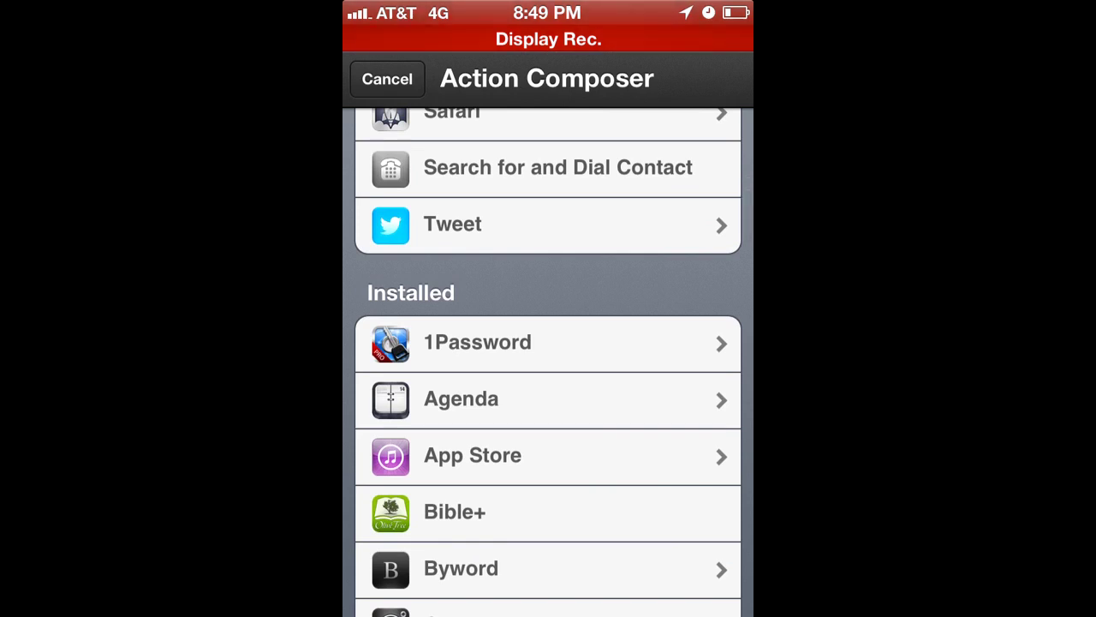
{"action": "left_click", "coordinate": [548, 343]}
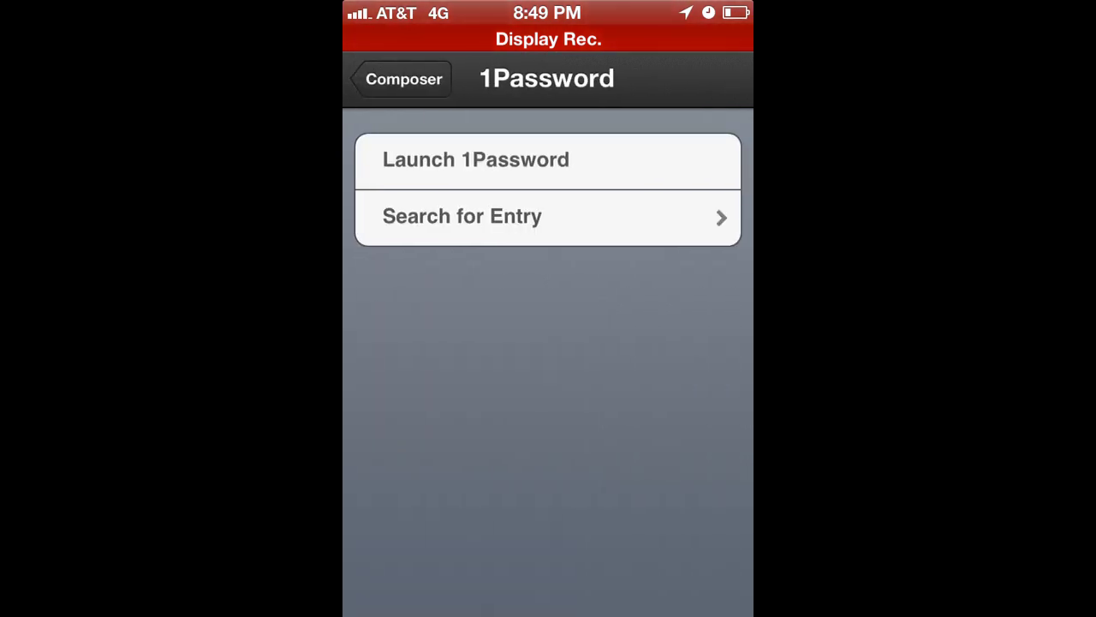
{"action": "left_click", "coordinate": [549, 215]}
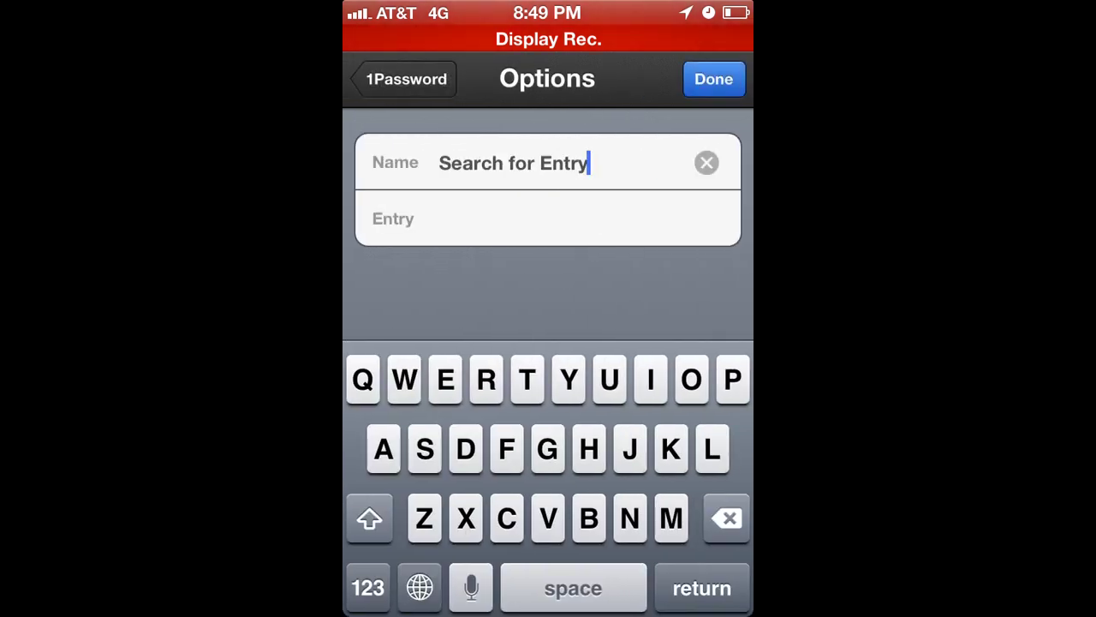
{"action": "key", "text": "Return"}
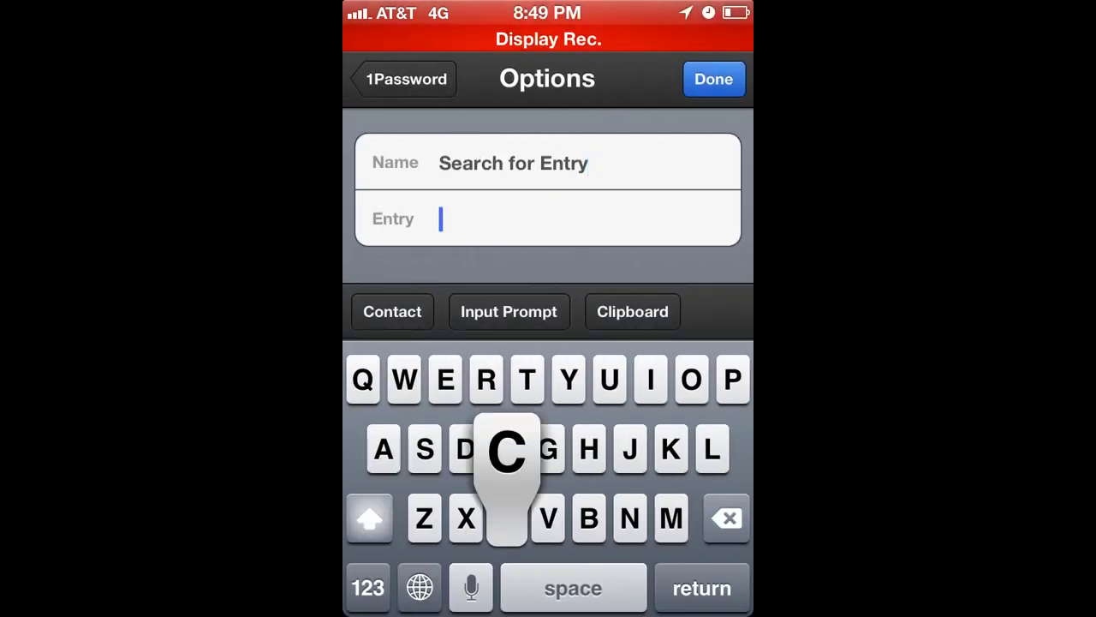
{"action": "type", "text": "Chase"}
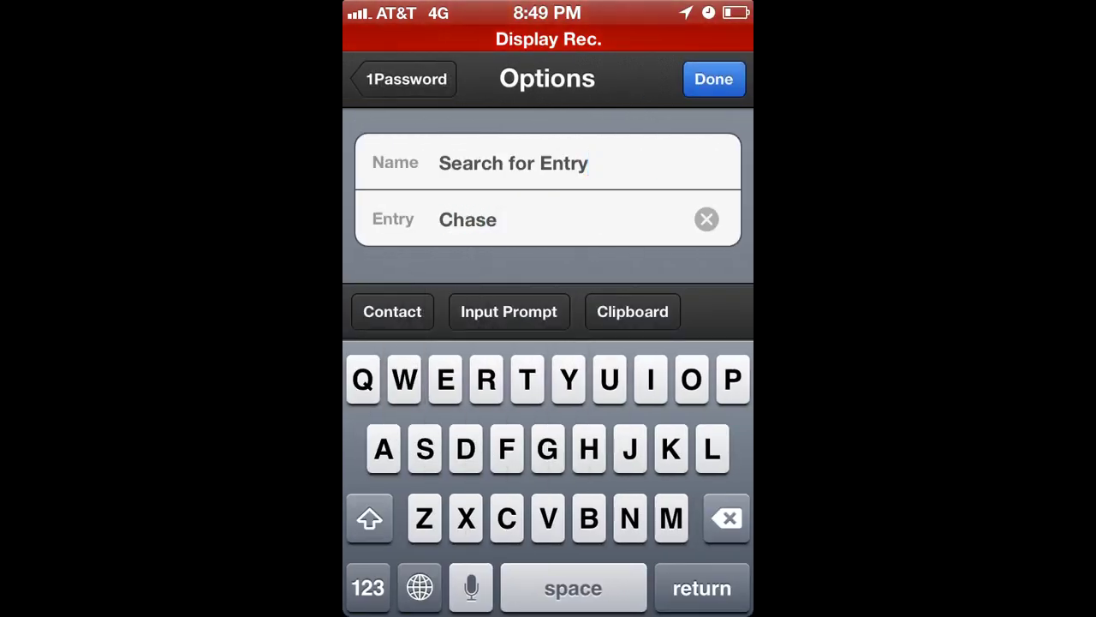
Rename the new action to Chase and save it into the group
{"action": "left_click", "coordinate": [514, 163]}
{"action": "left_click", "coordinate": [707, 163]}
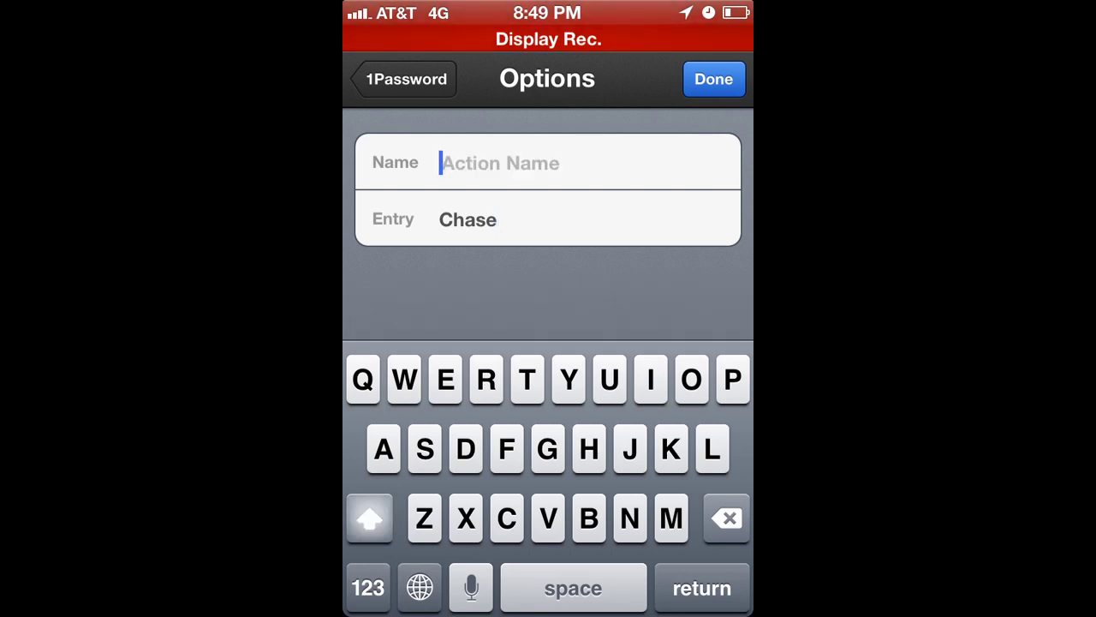
{"action": "type", "text": "Chase"}
{"action": "left_click", "coordinate": [713, 79]}
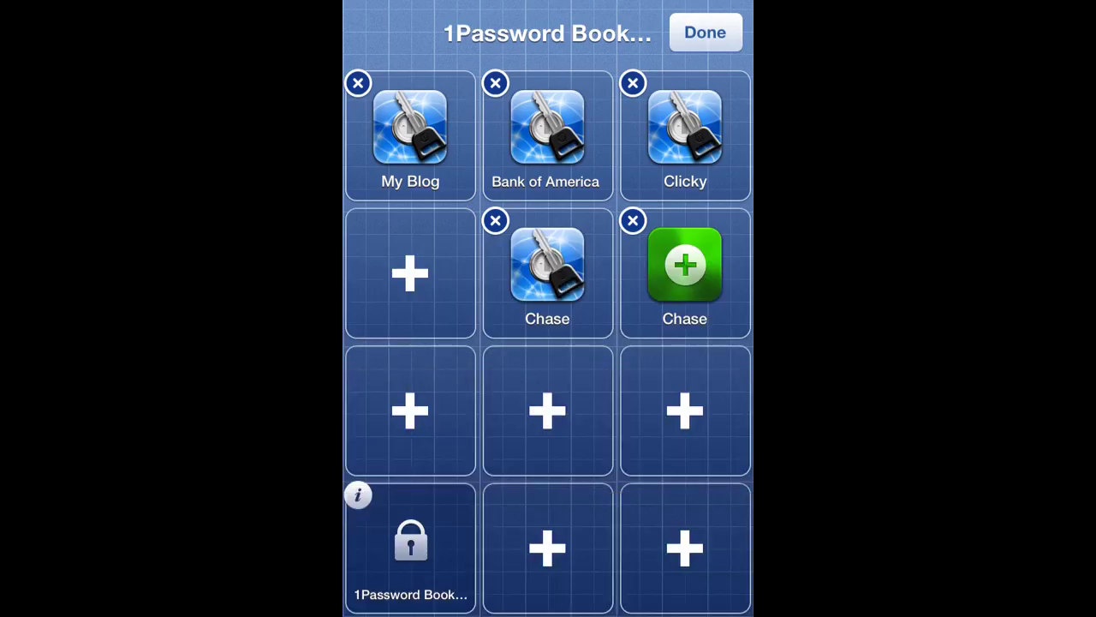
Give the Chase action a red icon with a plus glyph and save it
{"action": "left_click", "coordinate": [548, 272]}
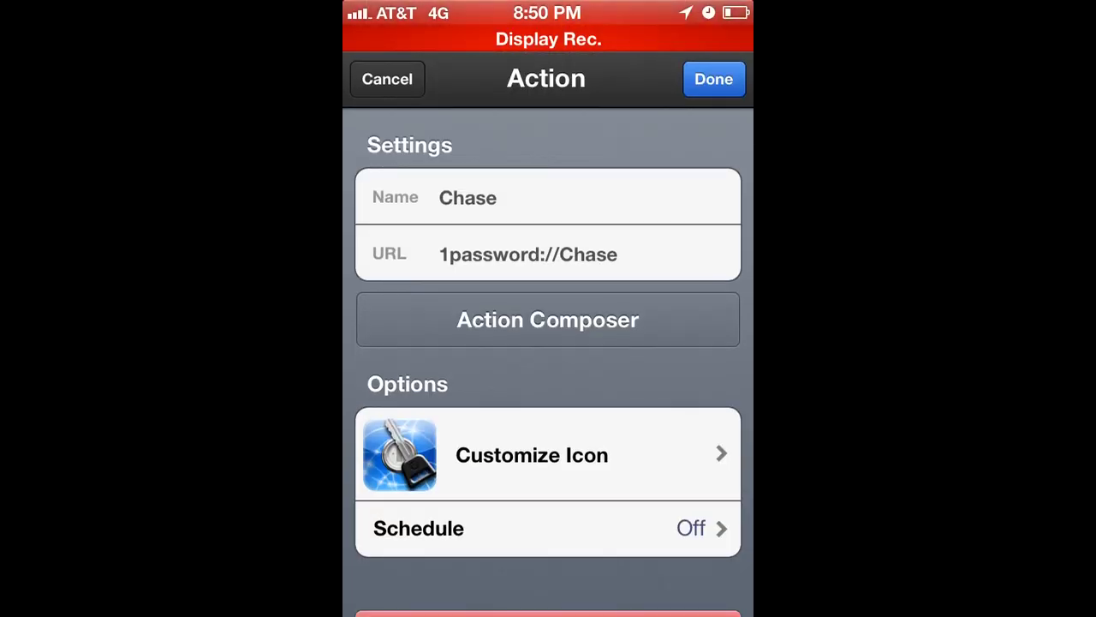
{"action": "left_click", "coordinate": [548, 455]}
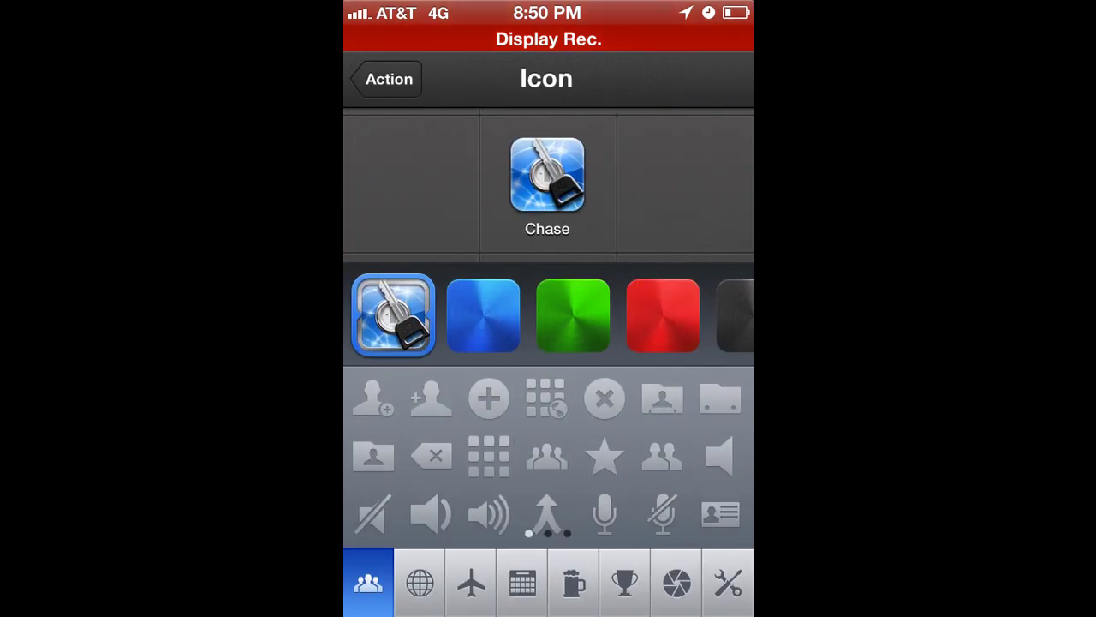
{"action": "left_click", "coordinate": [663, 315]}
{"action": "left_click", "coordinate": [488, 399]}
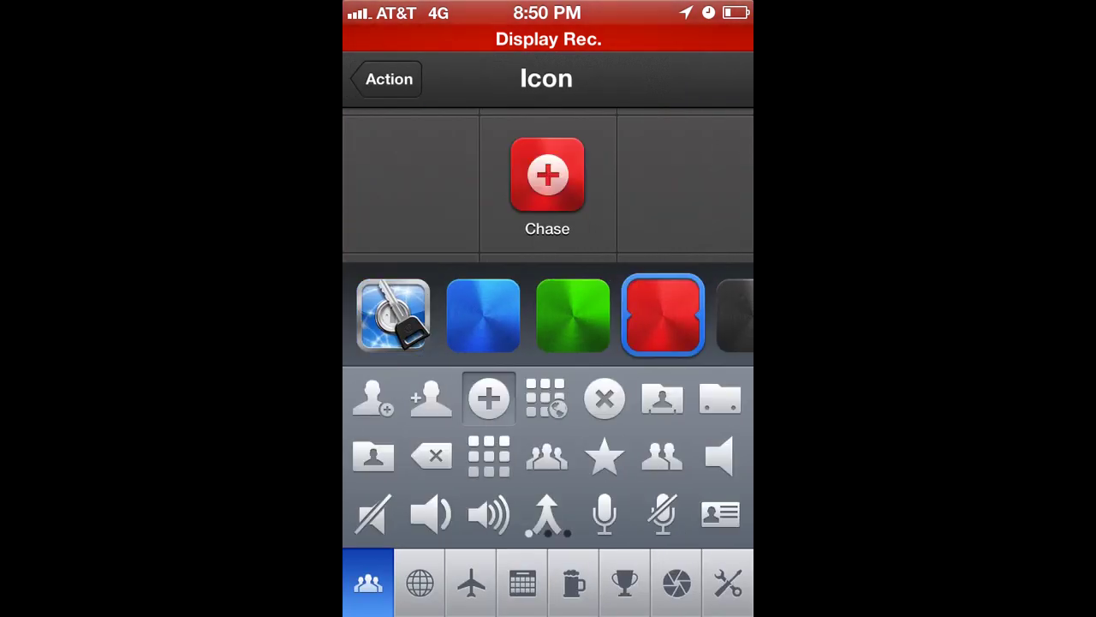
{"action": "left_click", "coordinate": [387, 79]}
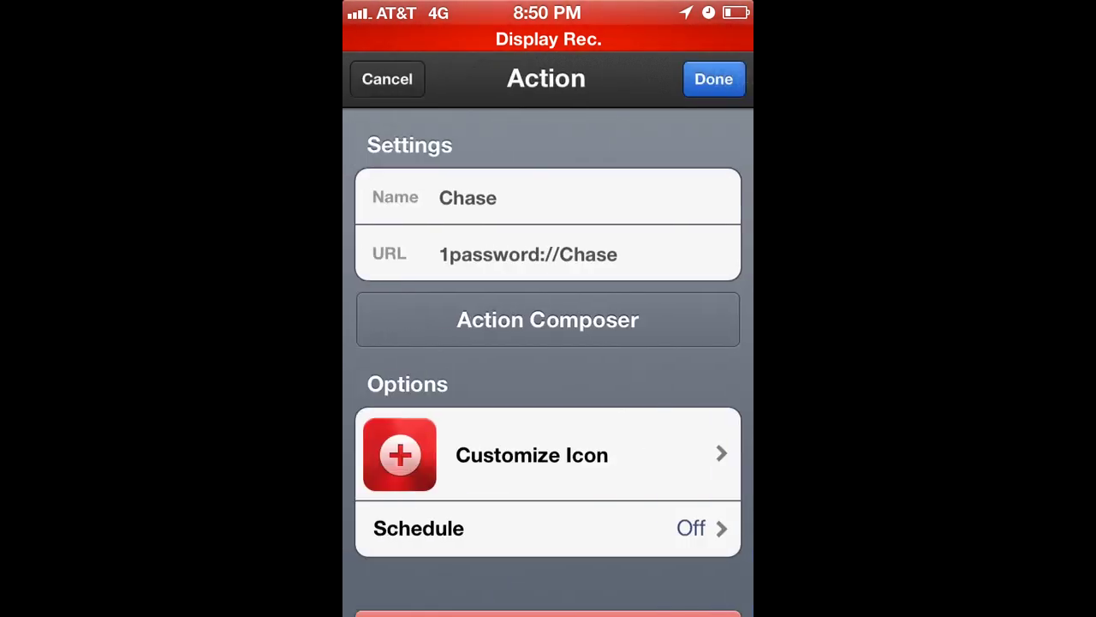
{"action": "left_click", "coordinate": [714, 79]}
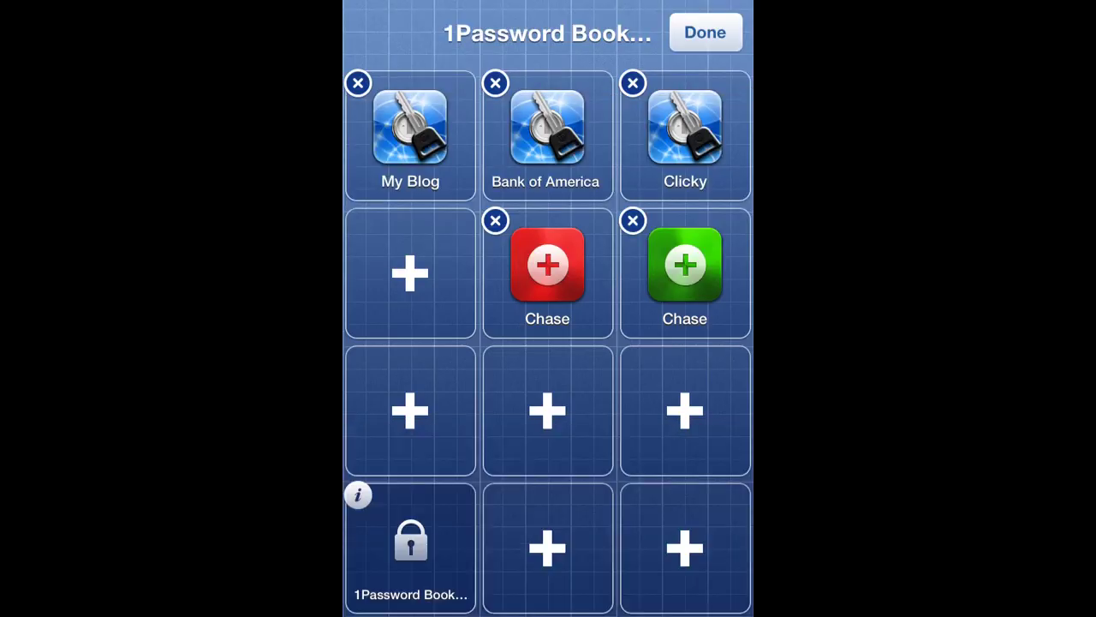
Finish editing, run the red Chase action, and unlock the 1Password vault
{"action": "left_click", "coordinate": [704, 33]}
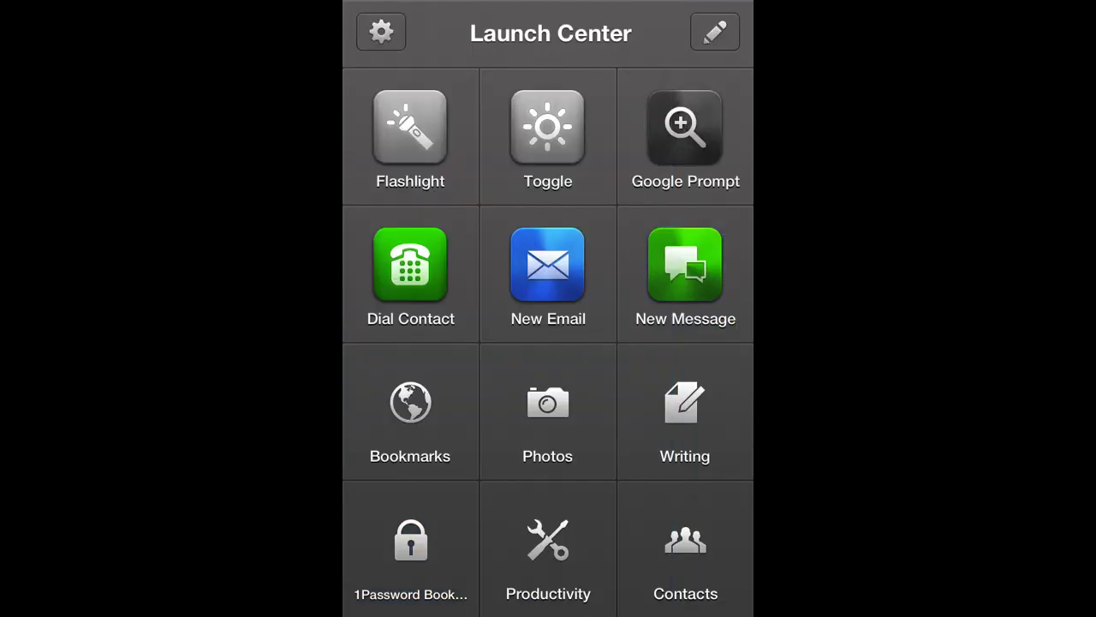
{"action": "left_click", "coordinate": [410, 548]}
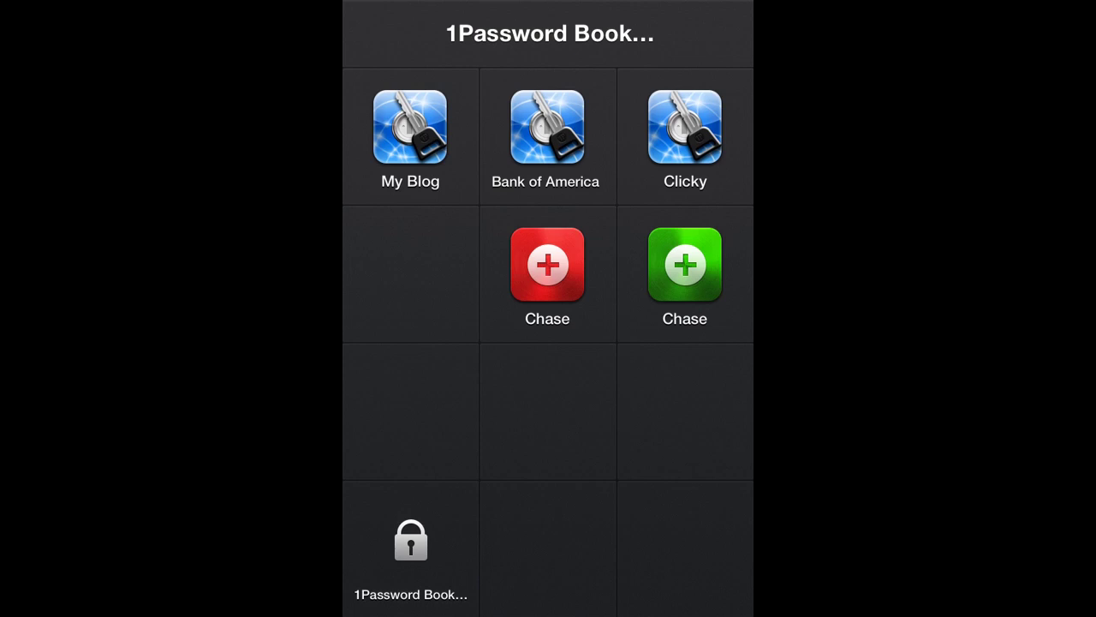
{"action": "left_click", "coordinate": [547, 272]}
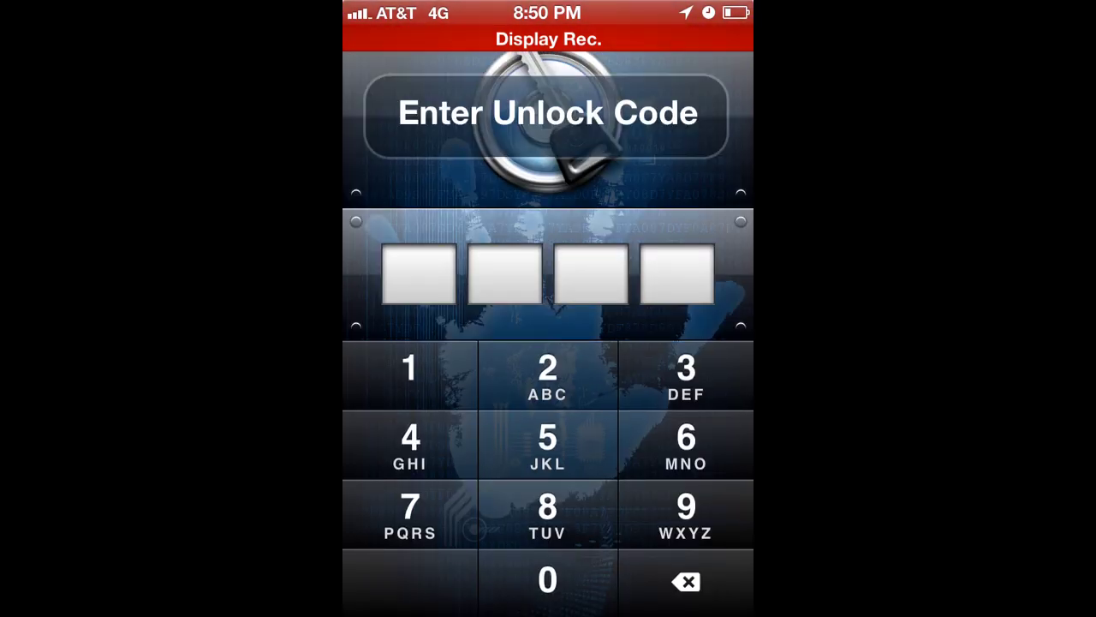
{"action": "left_click", "coordinate": [410, 374]}
{"action": "left_click", "coordinate": [547, 374]}
{"action": "left_click", "coordinate": [685, 374]}
{"action": "left_click", "coordinate": [410, 444]}
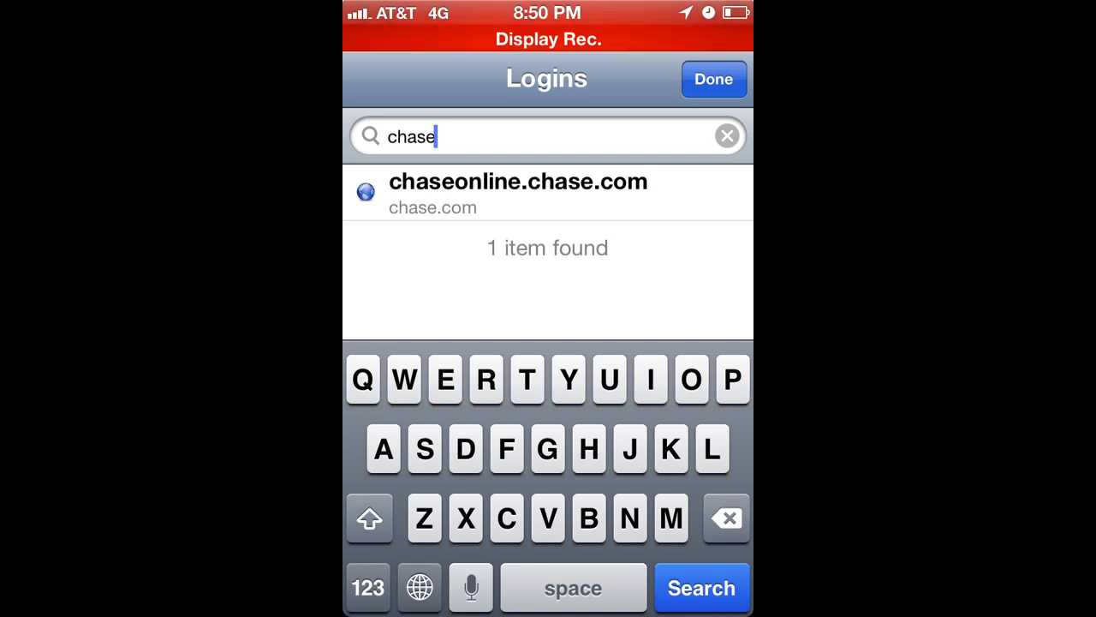
Open the chaseonline.chase.com login and unlock it with the master password
{"action": "left_click", "coordinate": [518, 193]}
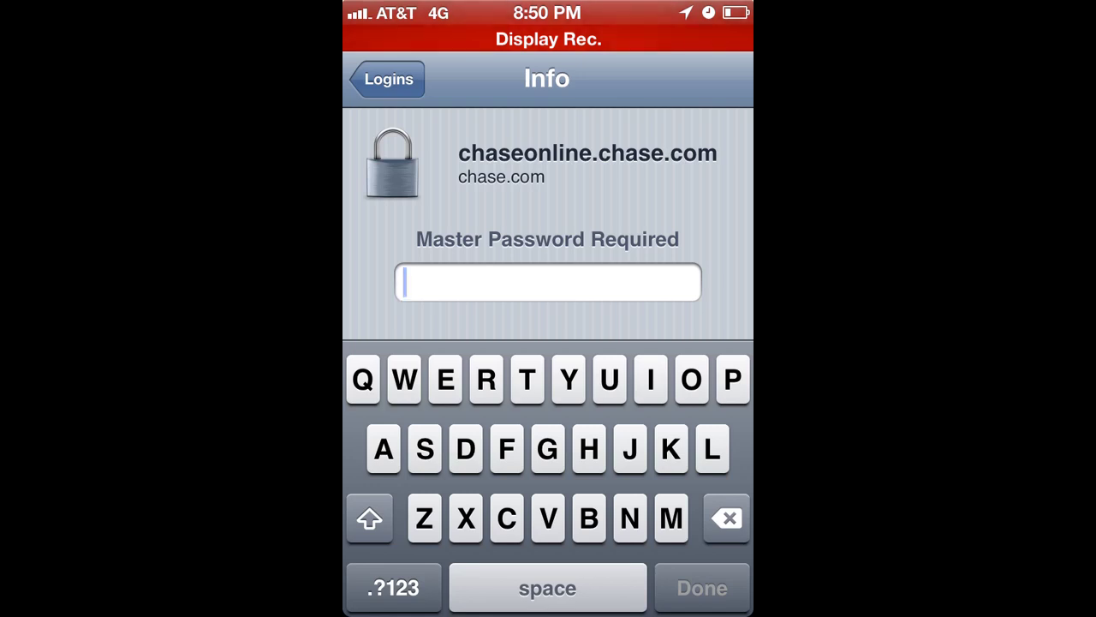
{"action": "left_click", "coordinate": [394, 587]}
{"action": "left_click", "coordinate": [702, 588]}
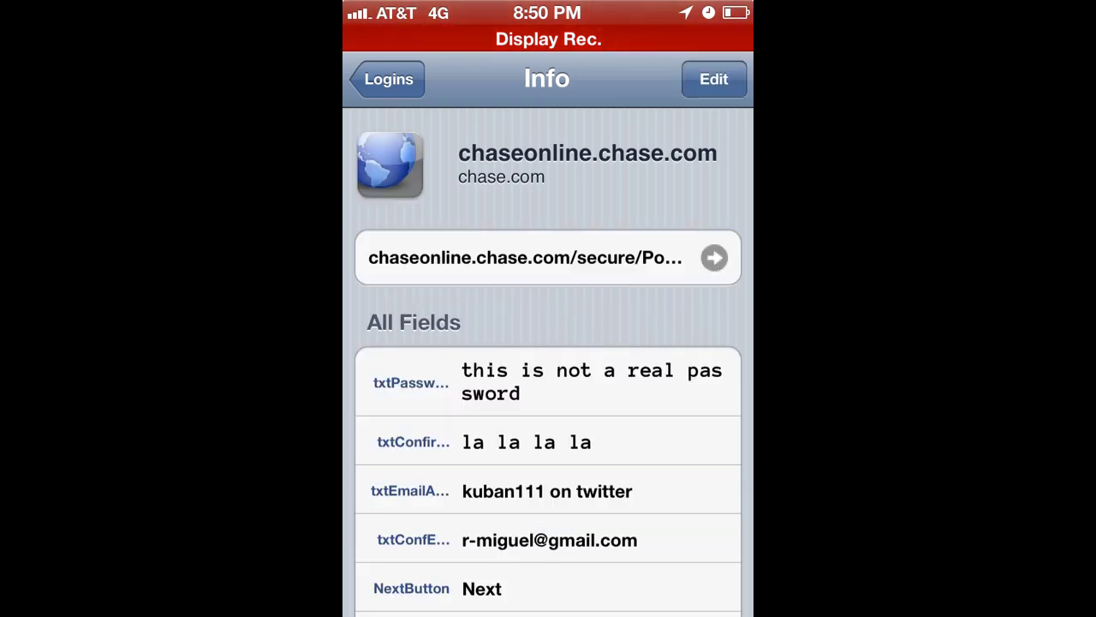